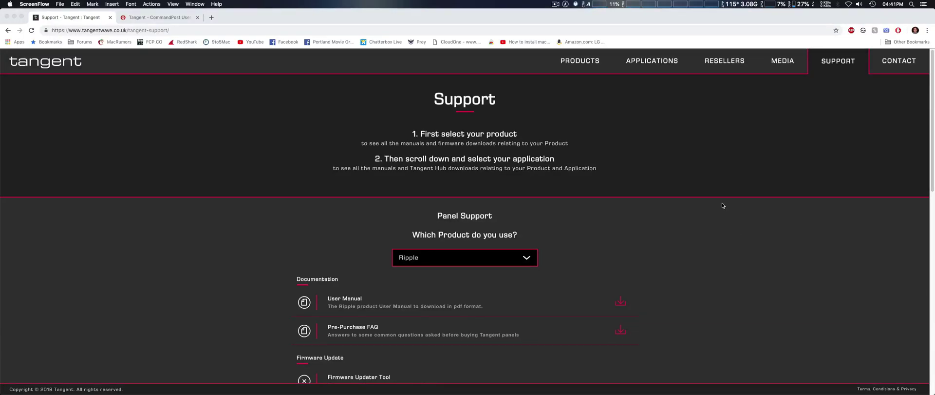
Step: In Chrome, scroll Tangent's support page past Ripple and Apple FCPX downloads to the CommandPost beta note
{"action": "left_click", "coordinate": [650, 19]}
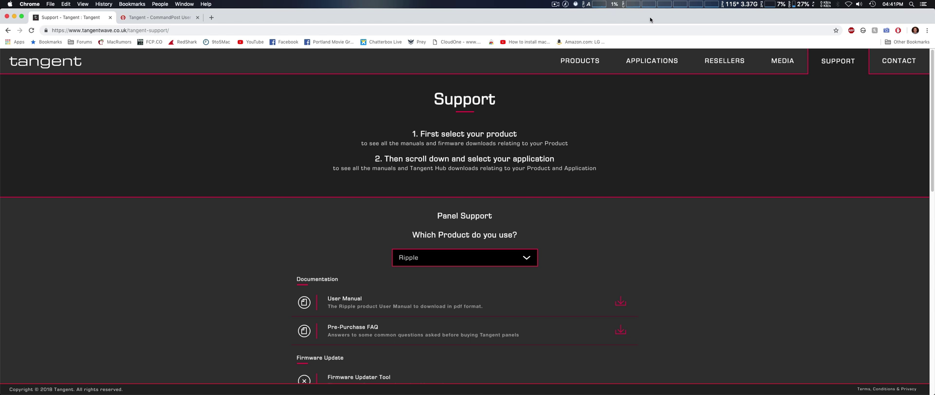
{"action": "scroll", "coordinate": [733, 316], "scroll_direction": "down", "scroll_amount": 6}
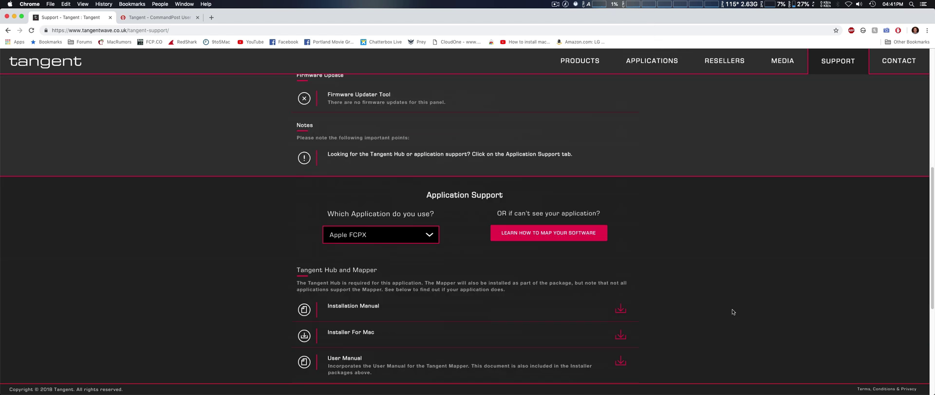
{"action": "scroll", "coordinate": [733, 312], "scroll_direction": "down", "scroll_amount": 4}
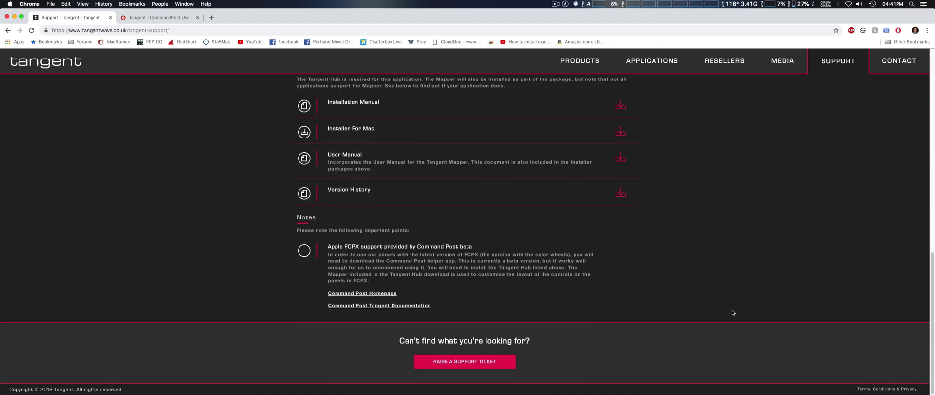
{"action": "scroll", "coordinate": [726, 219], "scroll_direction": "up", "scroll_amount": 10}
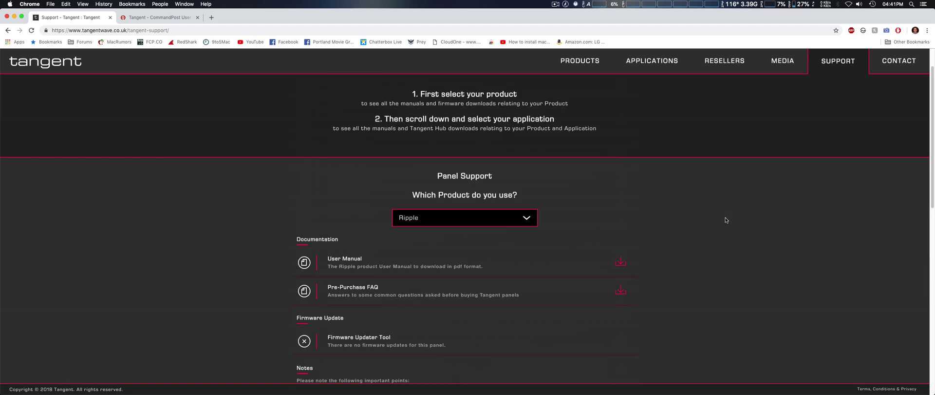
{"action": "scroll", "coordinate": [798, 258], "scroll_direction": "down", "scroll_amount": 1}
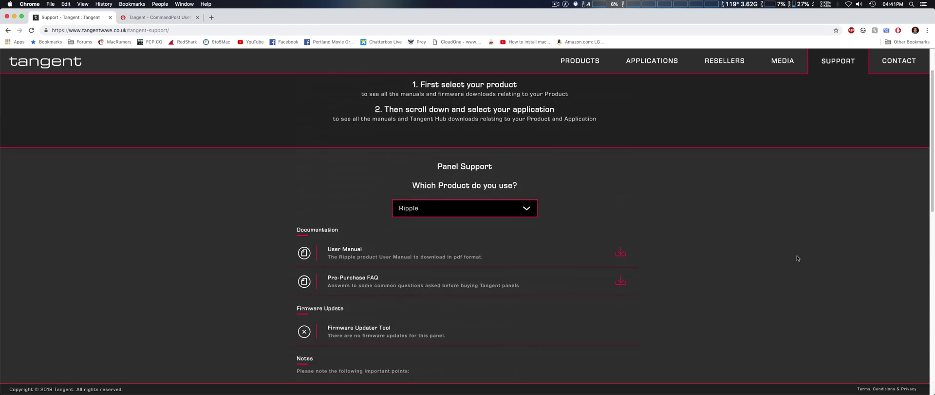
{"action": "scroll", "coordinate": [798, 259], "scroll_direction": "down", "scroll_amount": 4}
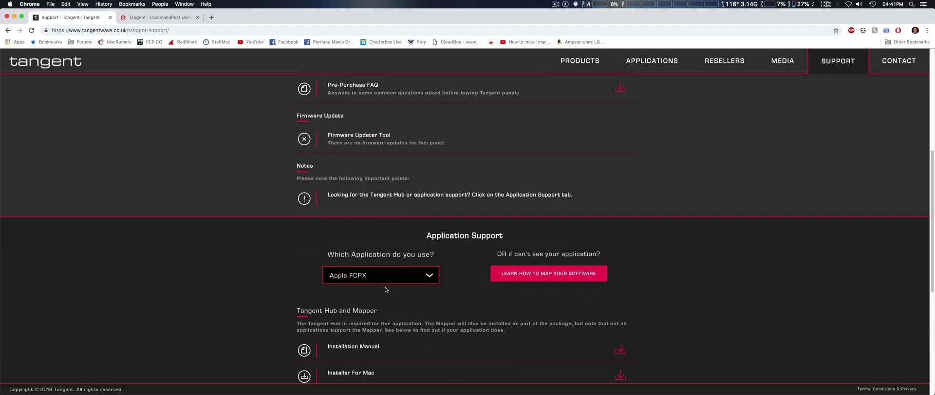
{"action": "scroll", "coordinate": [766, 296], "scroll_direction": "down", "scroll_amount": 5}
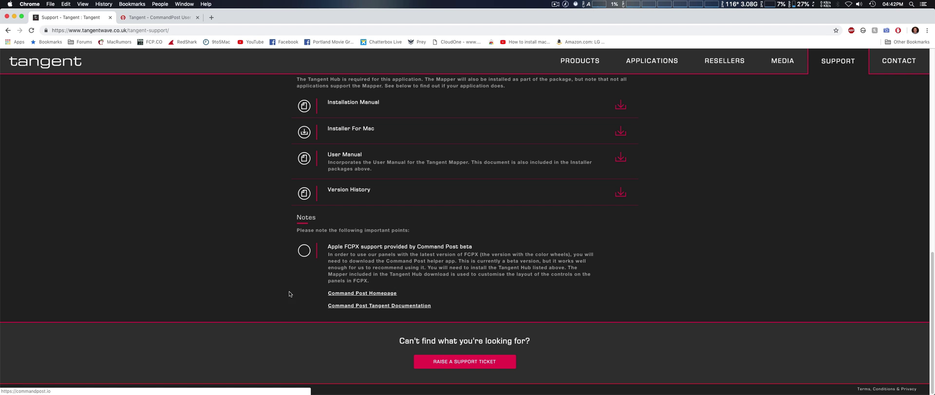
Step: Read through the Setup section of the 'Tangent - CommandPost User Guide' page, then return to the top
{"action": "left_click", "coordinate": [157, 19]}
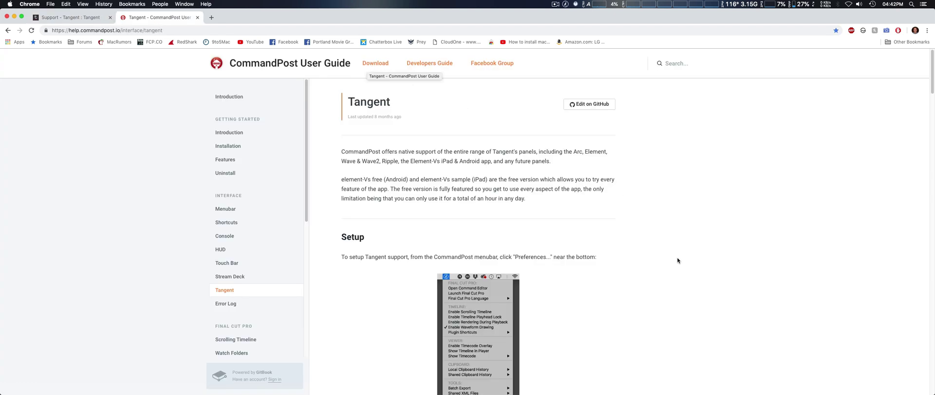
{"action": "scroll", "coordinate": [677, 262], "scroll_direction": "down", "scroll_amount": 3}
{"action": "scroll", "coordinate": [697, 268], "scroll_direction": "down", "scroll_amount": 15}
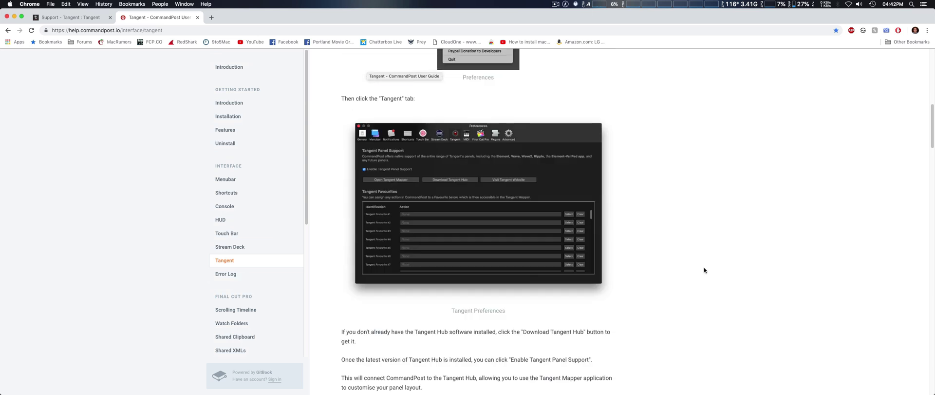
{"action": "scroll", "coordinate": [721, 275], "scroll_direction": "down", "scroll_amount": 8}
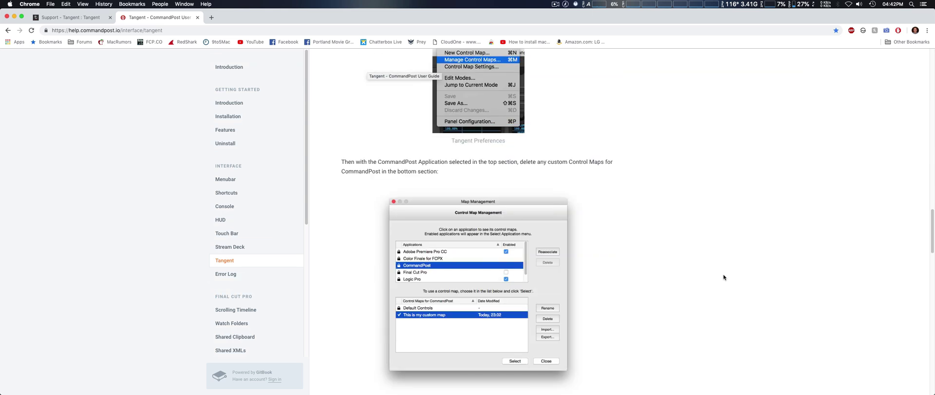
{"action": "scroll", "coordinate": [726, 274], "scroll_direction": "up", "scroll_amount": 20}
{"action": "scroll", "coordinate": [736, 274], "scroll_direction": "up", "scroll_amount": 5}
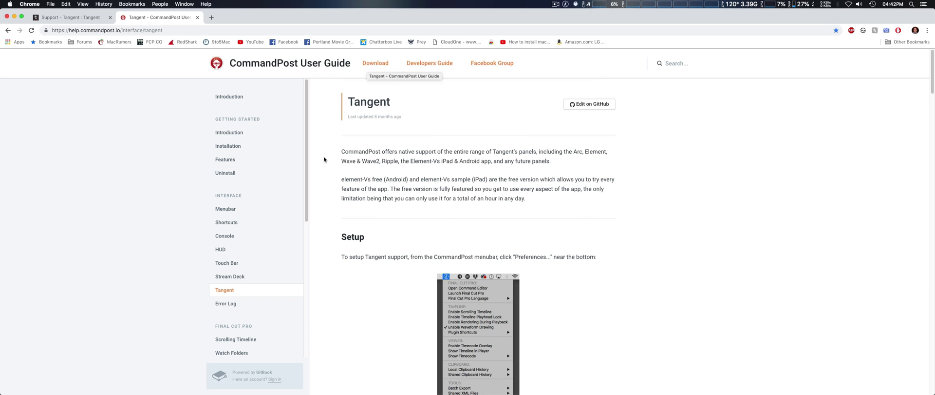
Step: Minimize Chrome and quit System Preferences from its Accessibility window, revealing Final Cut Pro's Color Wheels project
{"action": "left_click", "coordinate": [14, 16]}
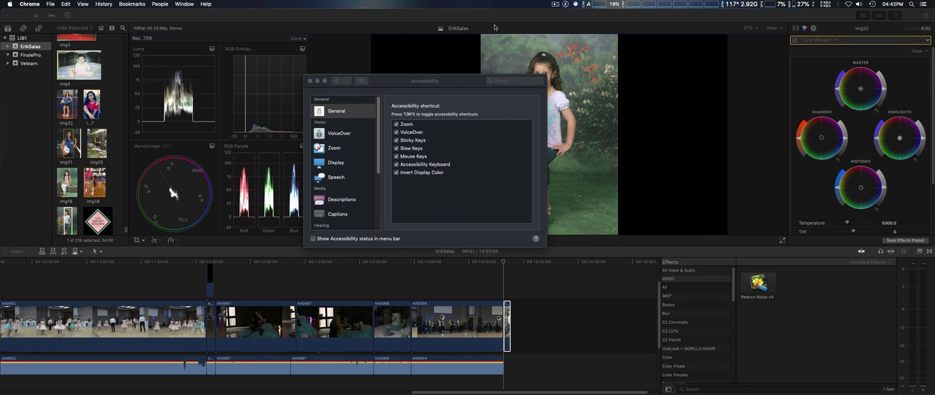
{"action": "left_click", "coordinate": [461, 86]}
{"action": "left_click_drag", "start_coordinate": [461, 85], "coordinate": [483, 87]}
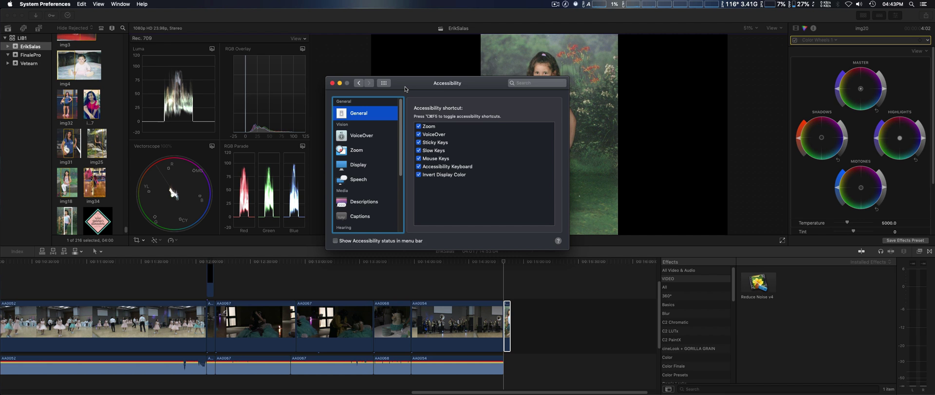
{"action": "left_click", "coordinate": [56, 6]}
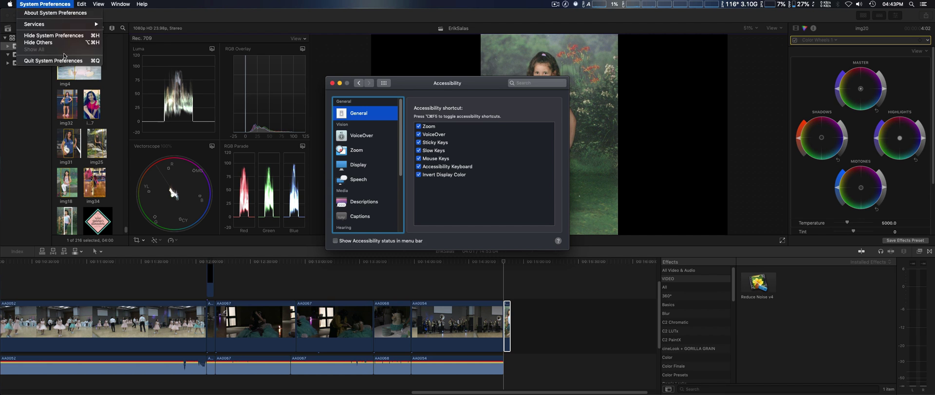
{"action": "left_click", "coordinate": [62, 59]}
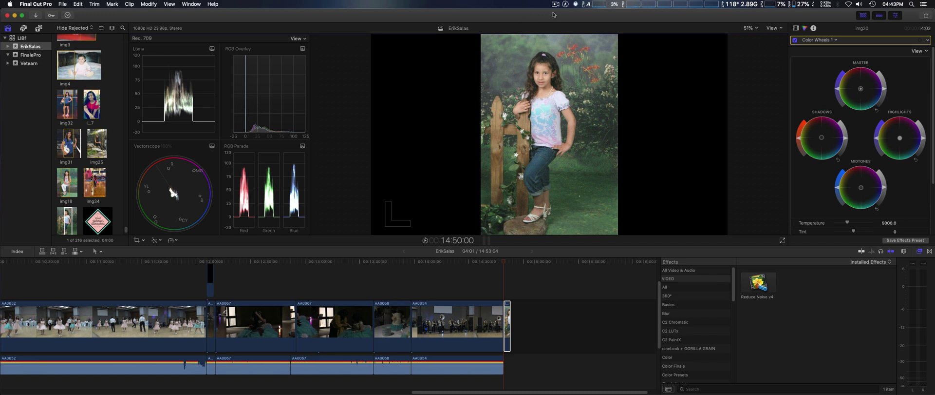
Step: Check in CommandPost's Preferences that Tangent Panel Support is enabled, then close the window
{"action": "mouse_move", "coordinate": [679, 392]}
{"action": "left_click", "coordinate": [565, 5]}
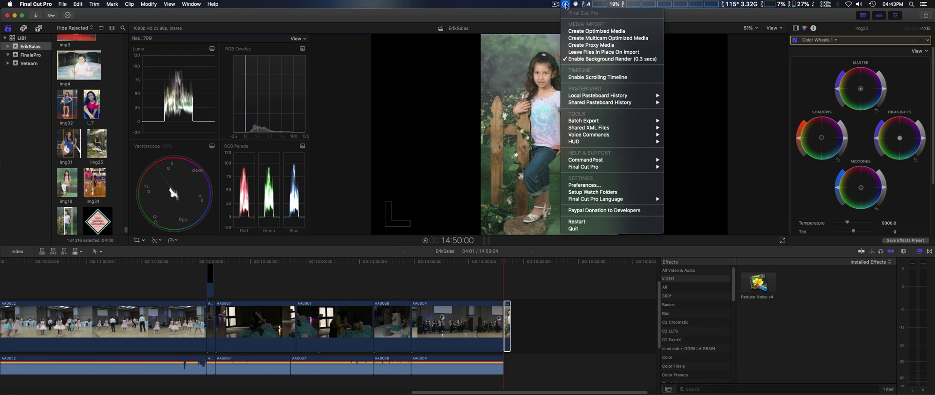
{"action": "left_click", "coordinate": [595, 189]}
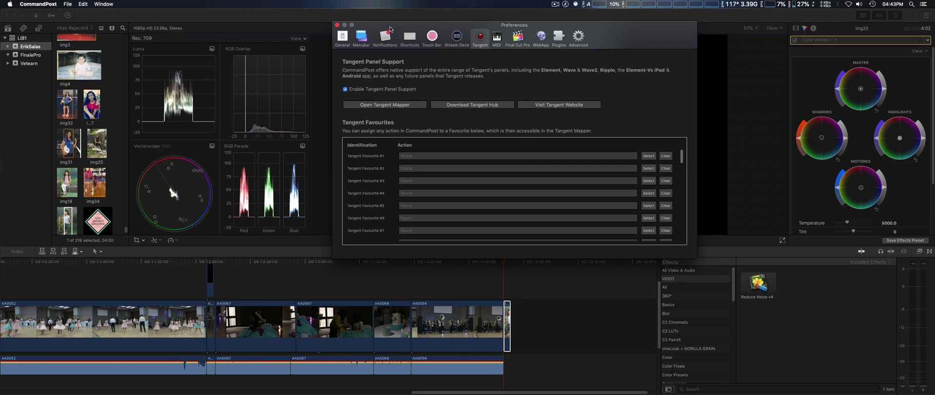
{"action": "left_click", "coordinate": [338, 25]}
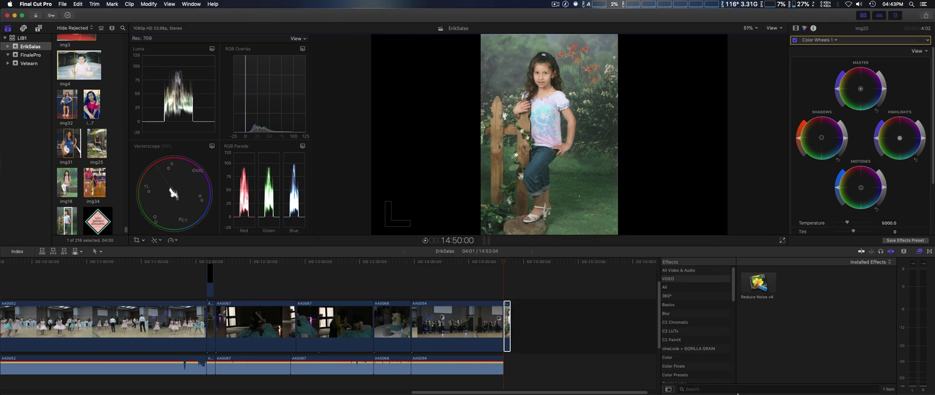
Step: Launch Tangent Mapper with CommandPost kept as the mapped application
{"action": "left_click", "coordinate": [672, 380]}
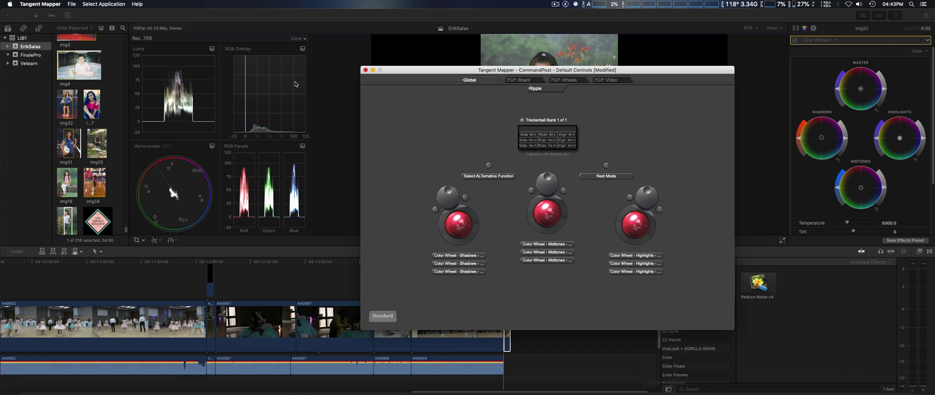
{"action": "left_click", "coordinate": [99, 4]}
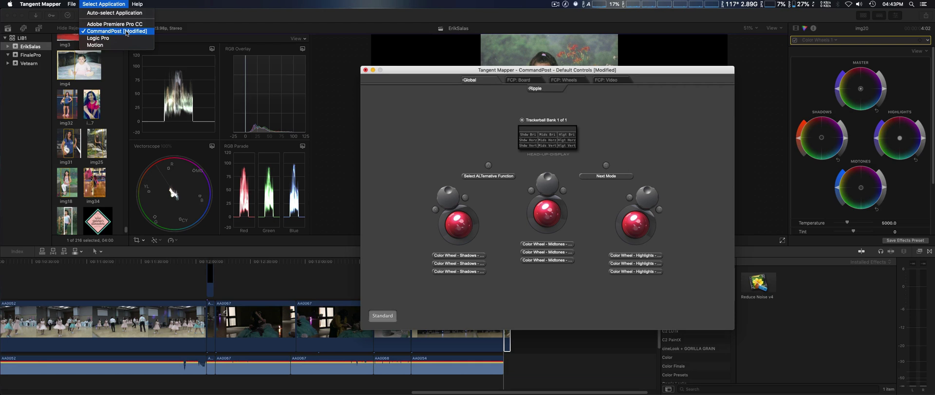
{"action": "left_click", "coordinate": [420, 109]}
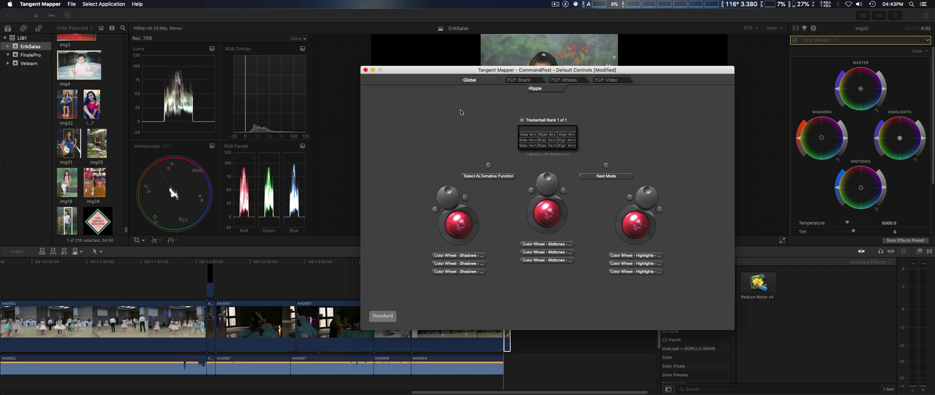
Step: Review the FCP: Board and FCP: Video mode mappings, ending on the Global colour wheel mappings
{"action": "left_click", "coordinate": [521, 81]}
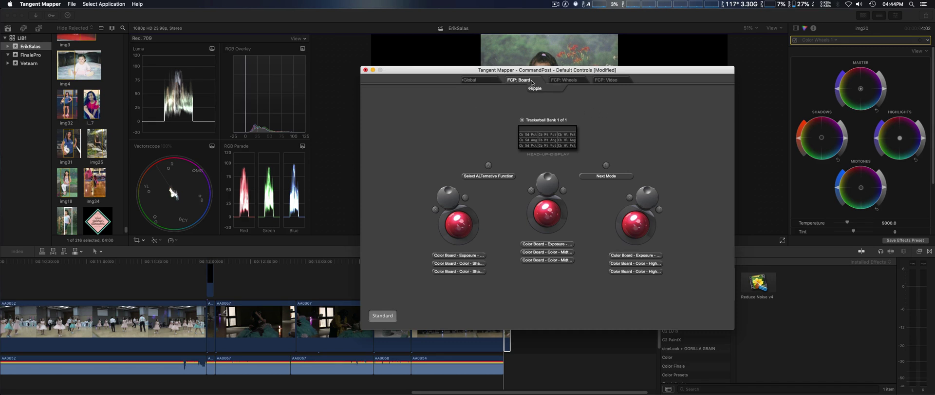
{"action": "left_click", "coordinate": [572, 83]}
{"action": "left_click", "coordinate": [611, 83]}
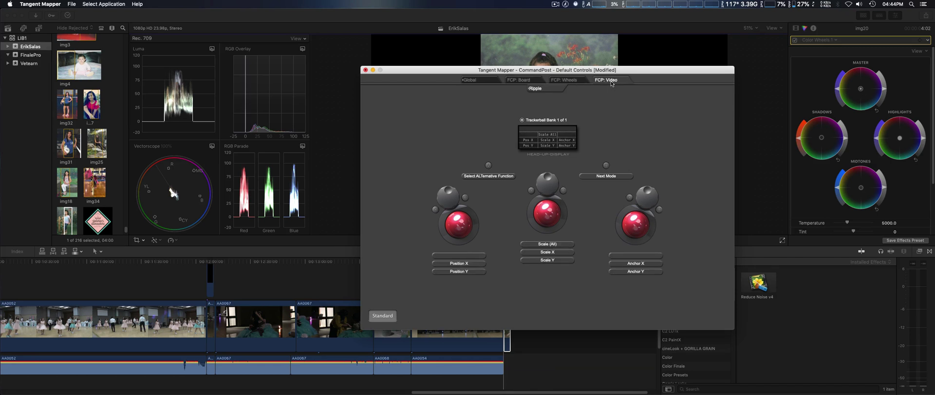
{"action": "left_click", "coordinate": [479, 81]}
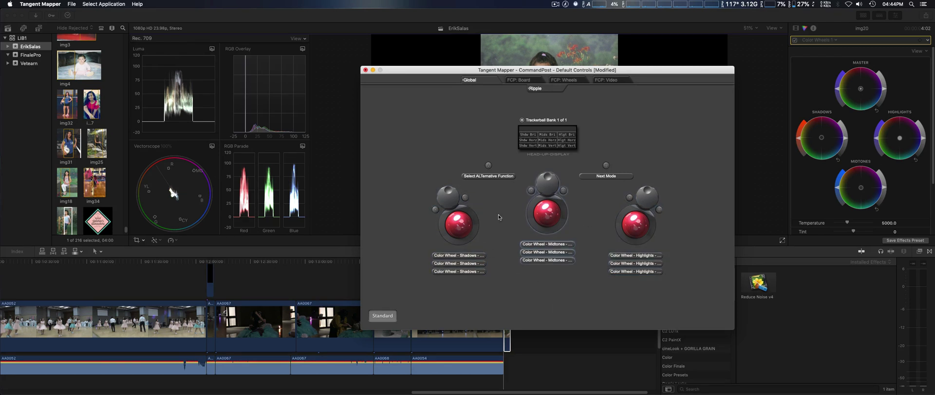
Step: Assign the Ripple's left dial to Color Wheel - Shadows - Brightness
{"action": "left_click", "coordinate": [464, 221]}
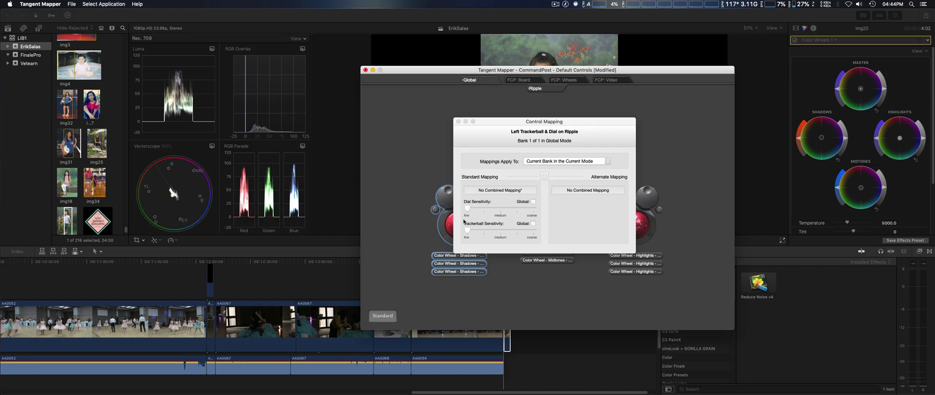
{"action": "left_click", "coordinate": [457, 122]}
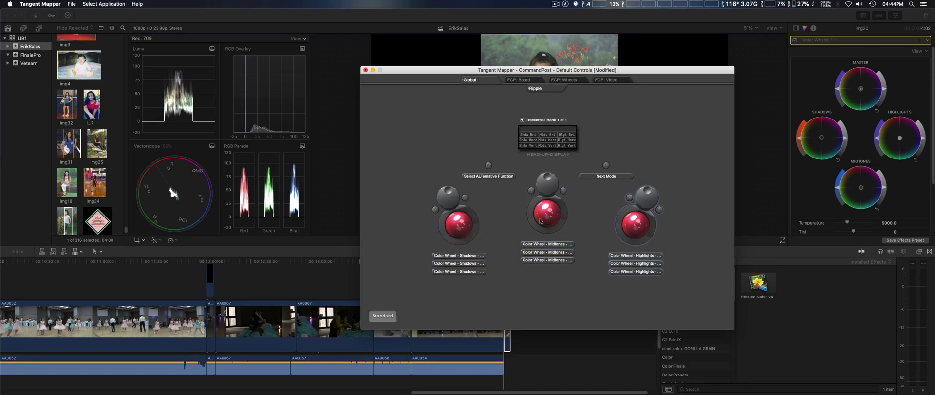
{"action": "left_click_drag", "start_coordinate": [493, 70], "coordinate": [480, 69]}
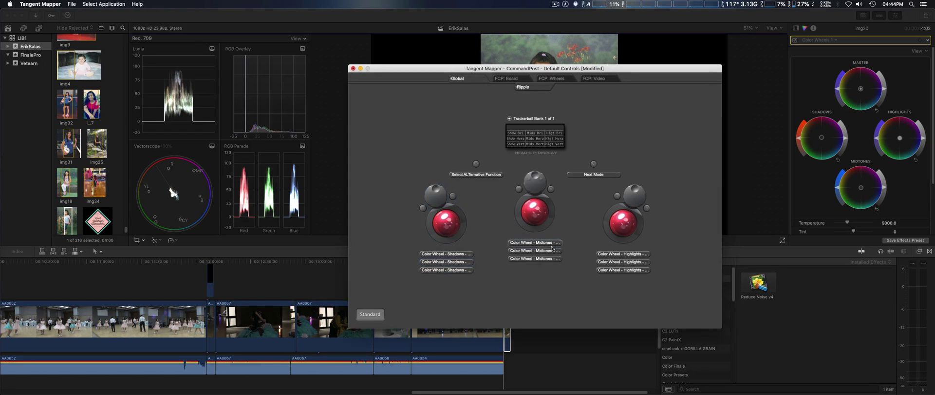
{"action": "left_click", "coordinate": [442, 253]}
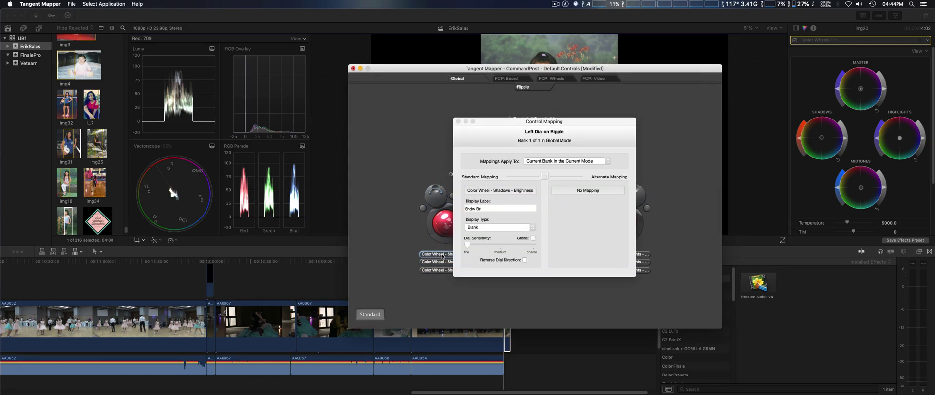
{"action": "left_click", "coordinate": [496, 190]}
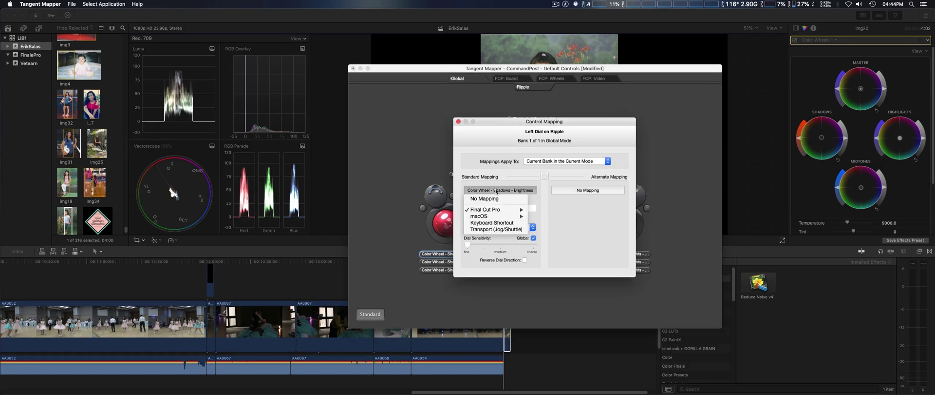
{"action": "mouse_move", "coordinate": [491, 211]}
{"action": "mouse_move", "coordinate": [546, 210]}
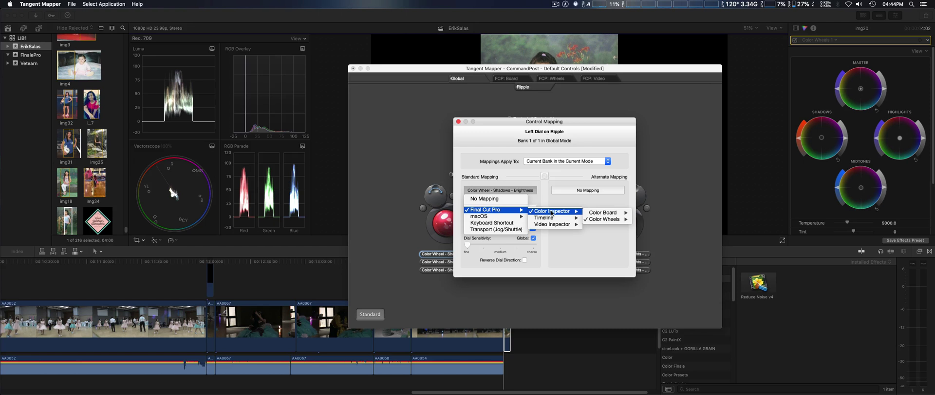
{"action": "mouse_move", "coordinate": [604, 220]}
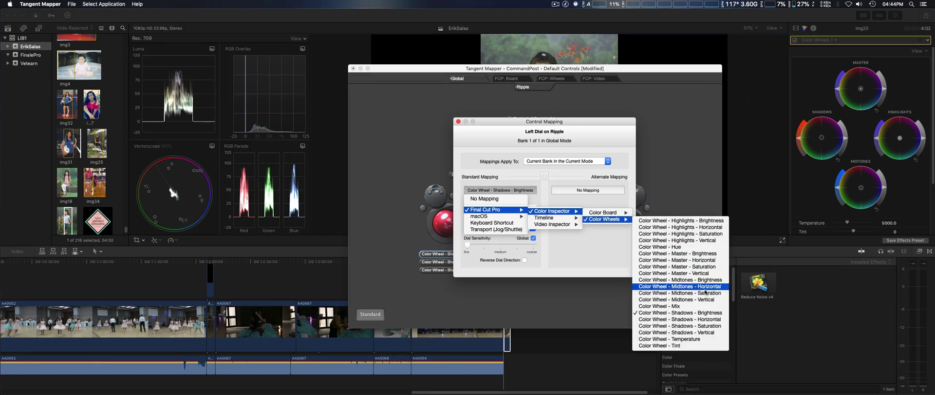
{"action": "left_click", "coordinate": [714, 313]}
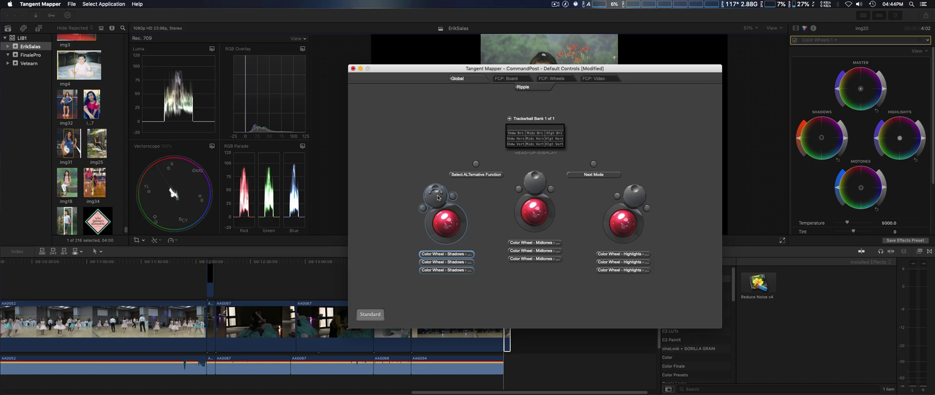
Step: Look over the current mapping settings for the left trackball and left dial
{"action": "double_click", "coordinate": [448, 262]}
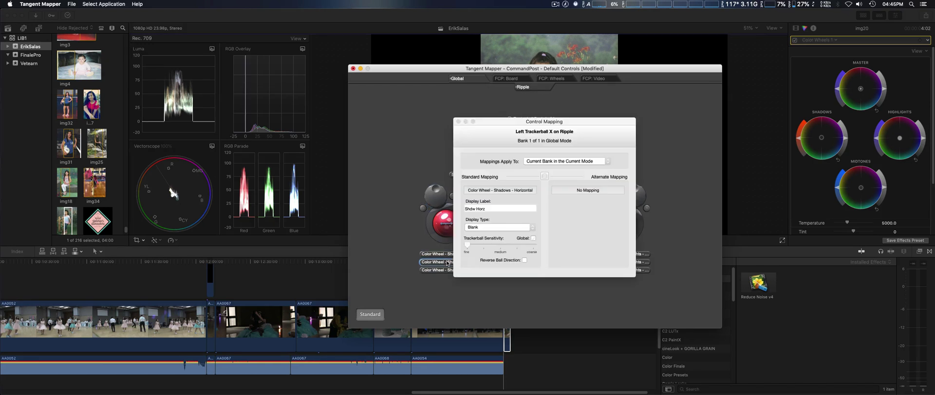
{"action": "left_click", "coordinate": [458, 122]}
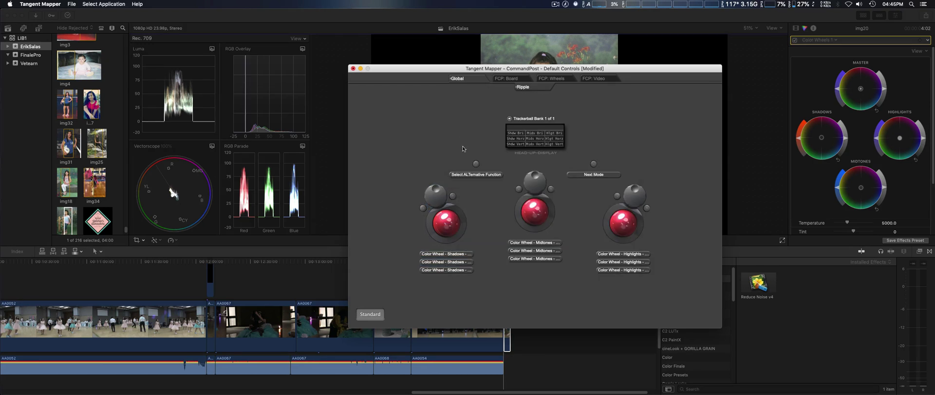
{"action": "double_click", "coordinate": [443, 255]}
{"action": "left_click", "coordinate": [458, 122]}
Step: Map the left trackball's horizontal movement to Color Wheel - Shadows - Horizontal, labelled 'Shdw Horz'
{"action": "double_click", "coordinate": [444, 262]}
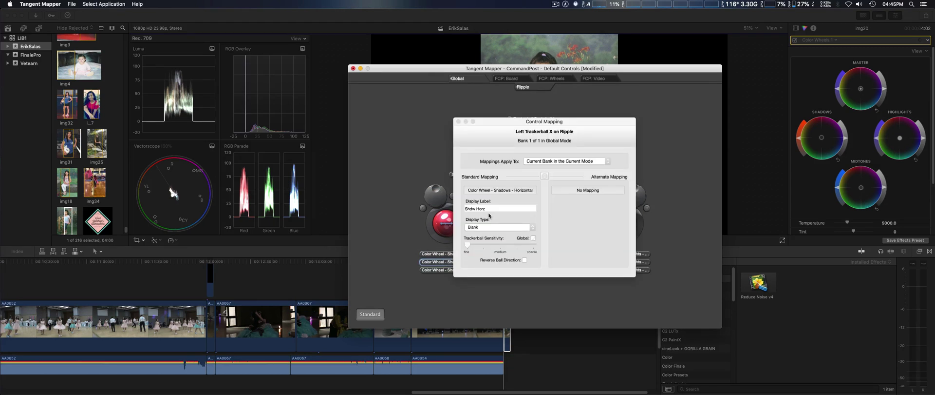
{"action": "left_click", "coordinate": [494, 190]}
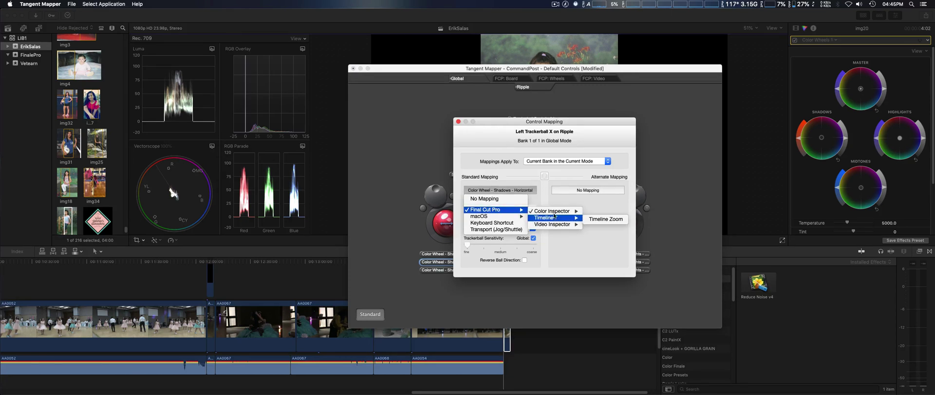
{"action": "mouse_move", "coordinate": [595, 213]}
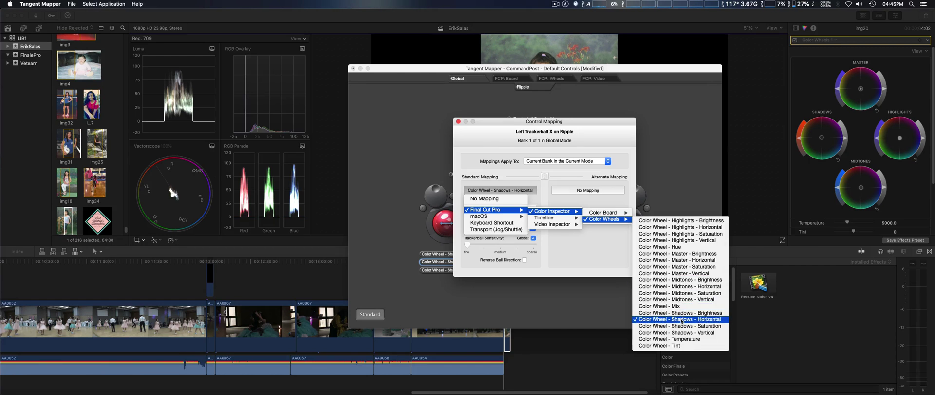
{"action": "left_click", "coordinate": [536, 269]}
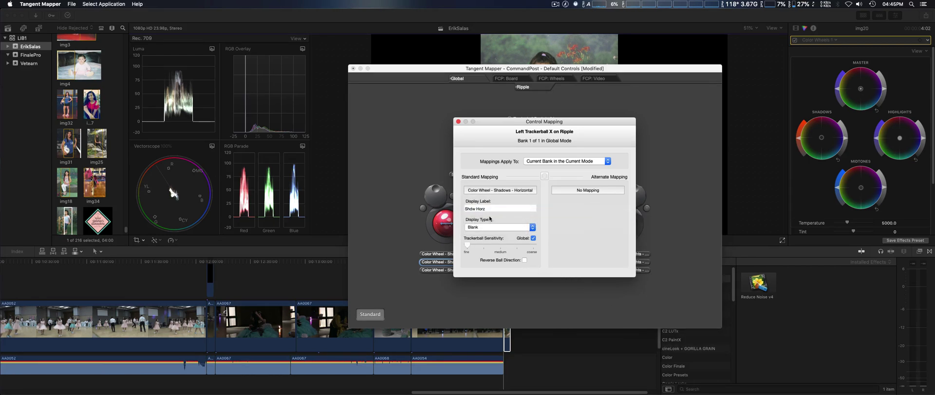
{"action": "left_click", "coordinate": [458, 121]}
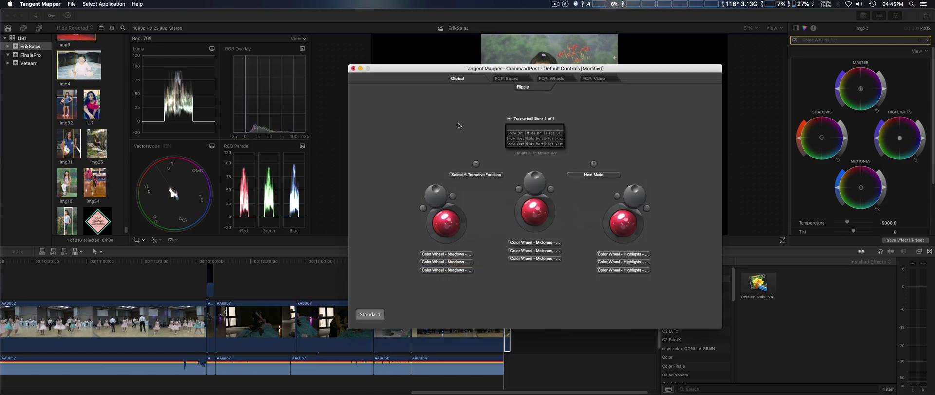
Step: Map the left trackball's vertical movement to Color Wheel - Shadows - Vertical
{"action": "left_click", "coordinate": [450, 269]}
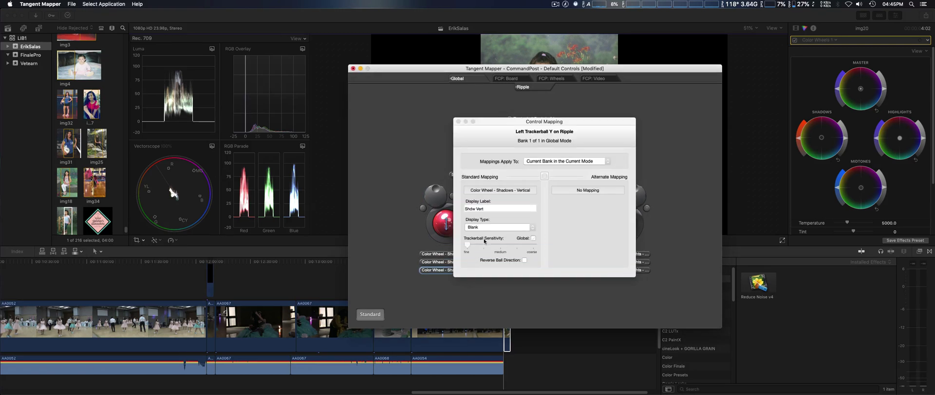
{"action": "left_click", "coordinate": [485, 191]}
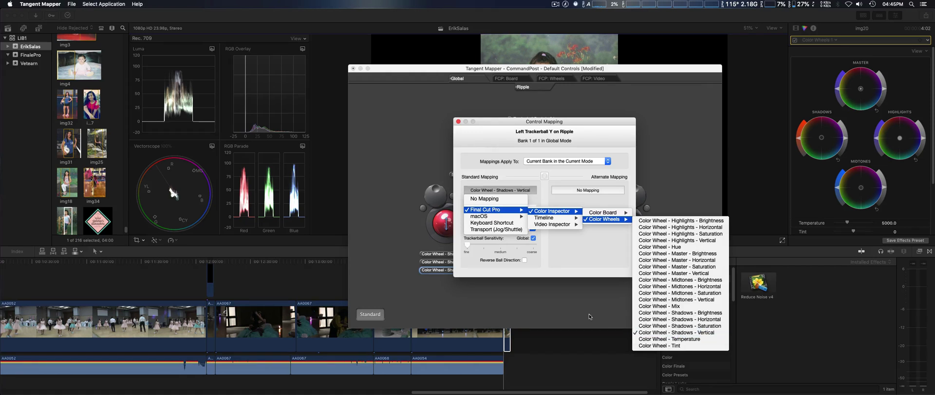
{"action": "left_click", "coordinate": [678, 334]}
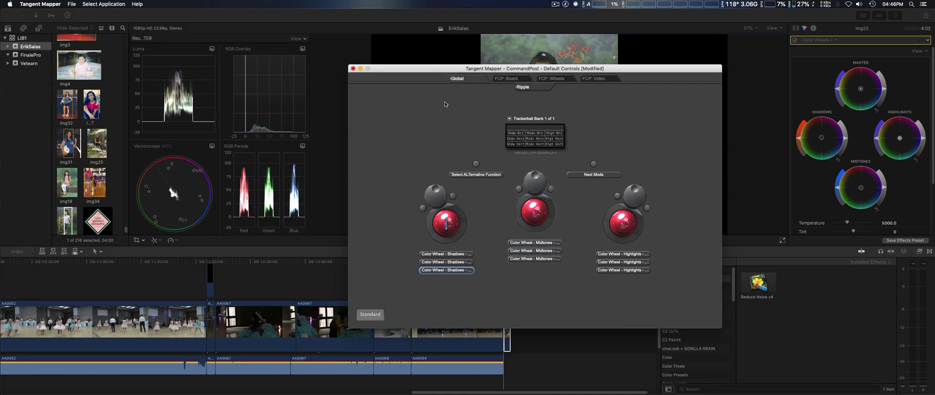
Step: In Final Cut Pro, shift the img20 clip's Shadows wheel toward blue-violet to test the mapping
{"action": "left_click", "coordinate": [506, 17]}
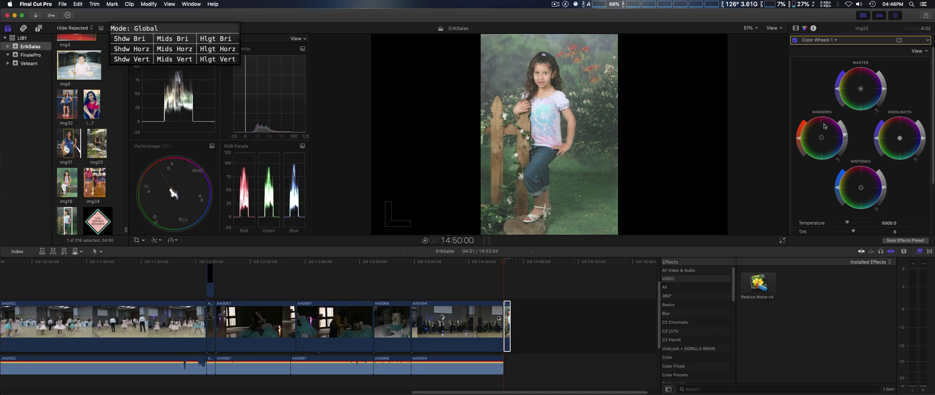
{"action": "key", "text": "super+z"}
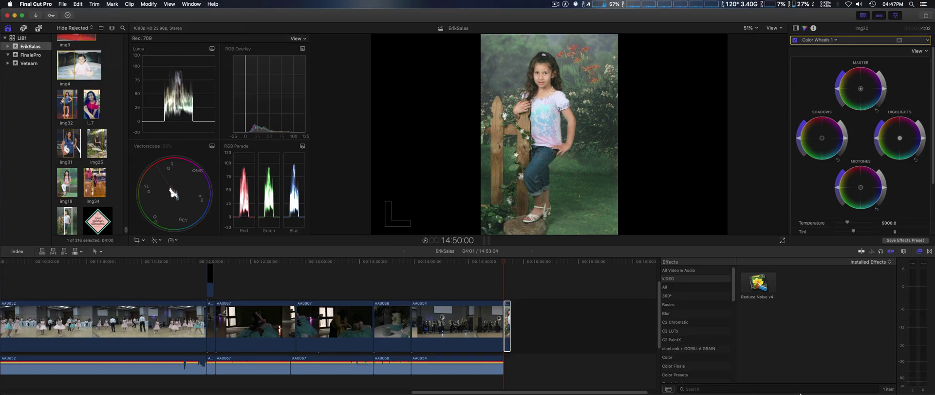
{"action": "mouse_move", "coordinate": [757, 392]}
{"action": "mouse_move", "coordinate": [663, 390]}
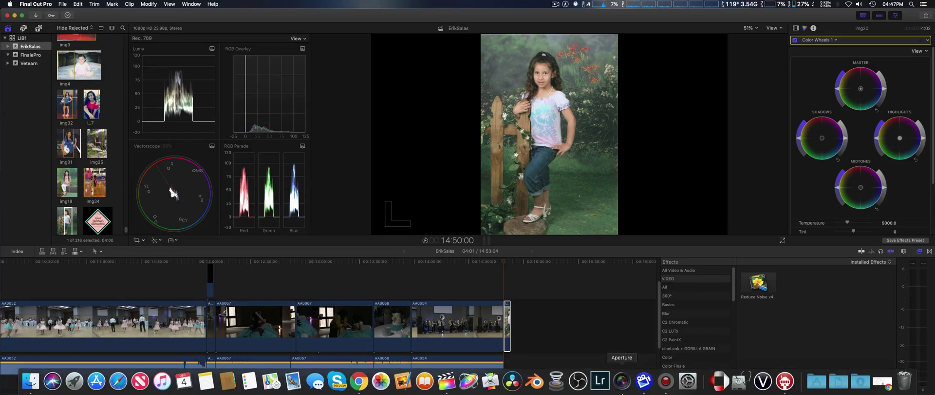